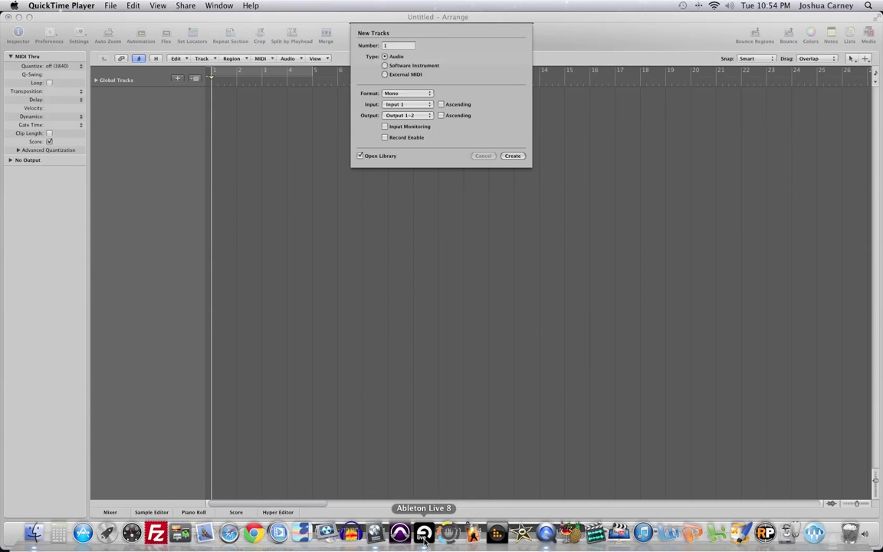
# Launch Ableton Live 8, and back in Logic Pro create one External MIDI track with the Library open
pyautogui.click(424, 535)
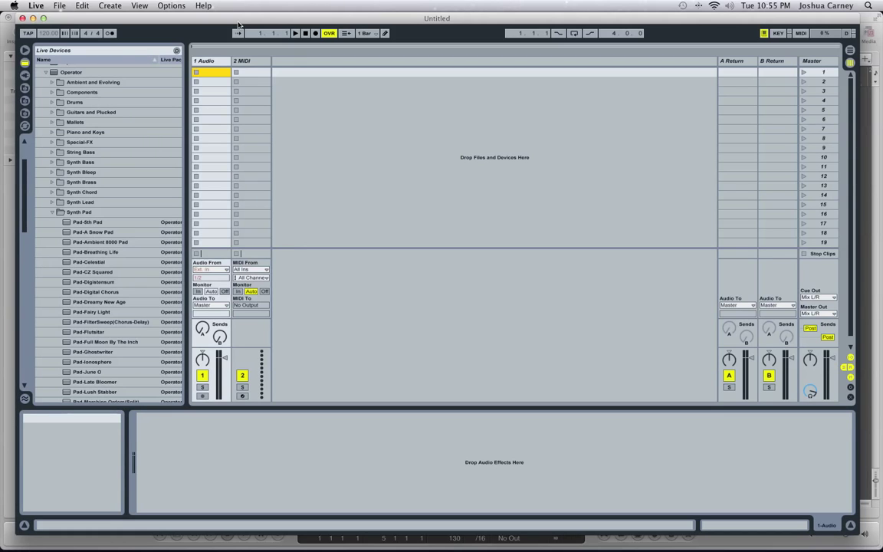
pyautogui.press('super+Tab')
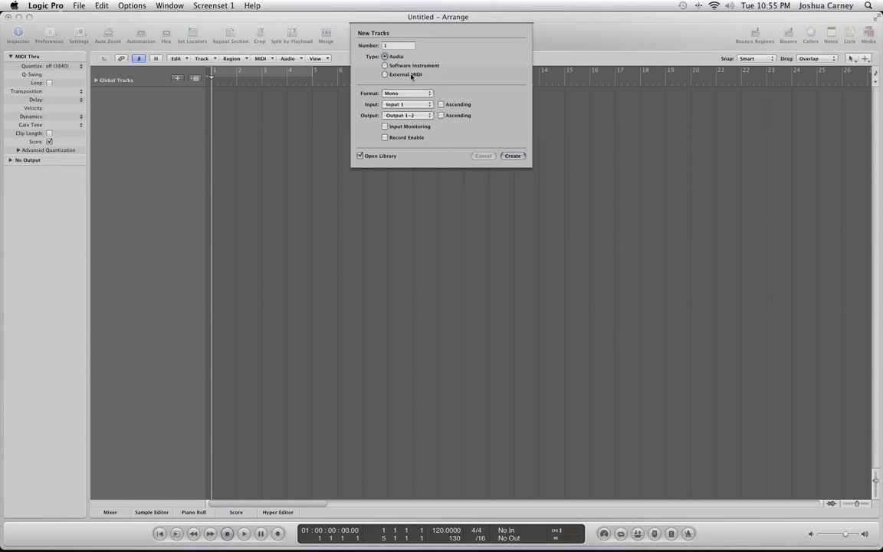
pyautogui.click(410, 75)
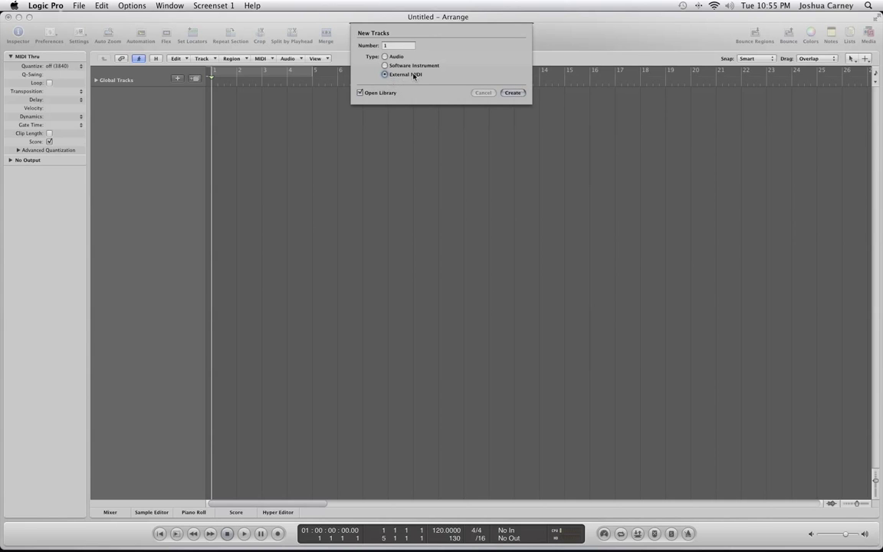
pyautogui.click(513, 93)
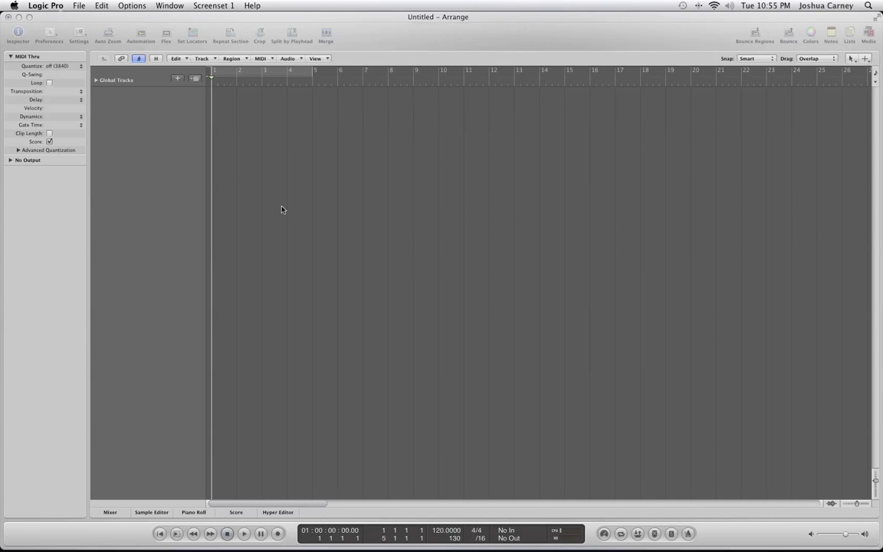
pyautogui.moveTo(89, 102); pyautogui.dragTo(89, 218)
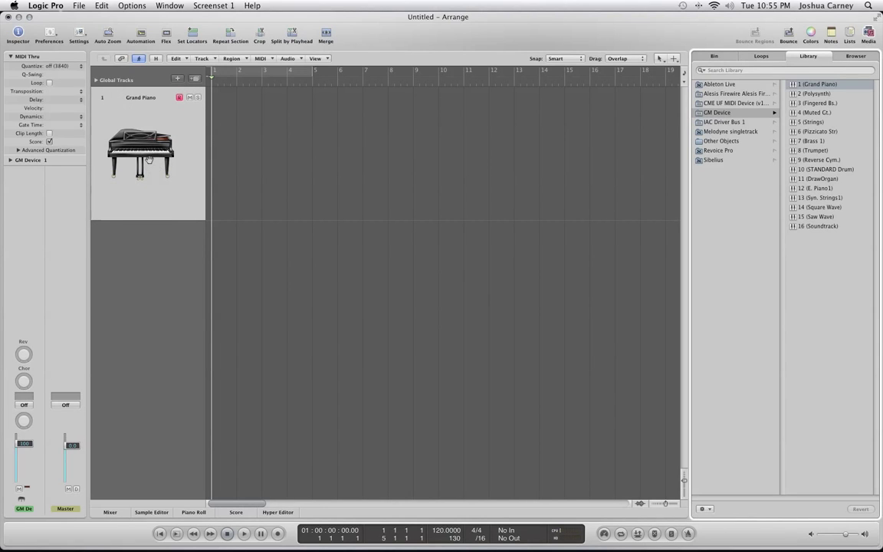
# Assign the new external MIDI track to Ableton Live's 2-MIDI channel from the Library
pyautogui.click(720, 85)
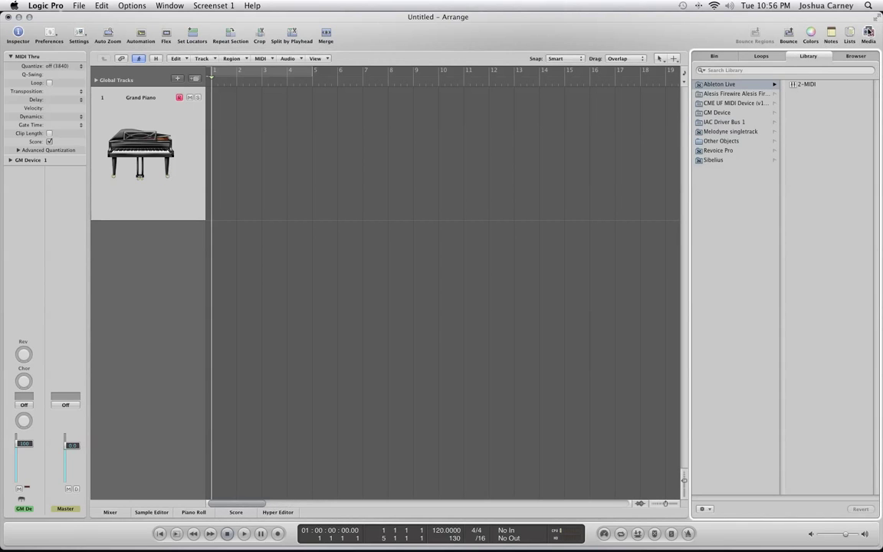
pyautogui.click(742, 86)
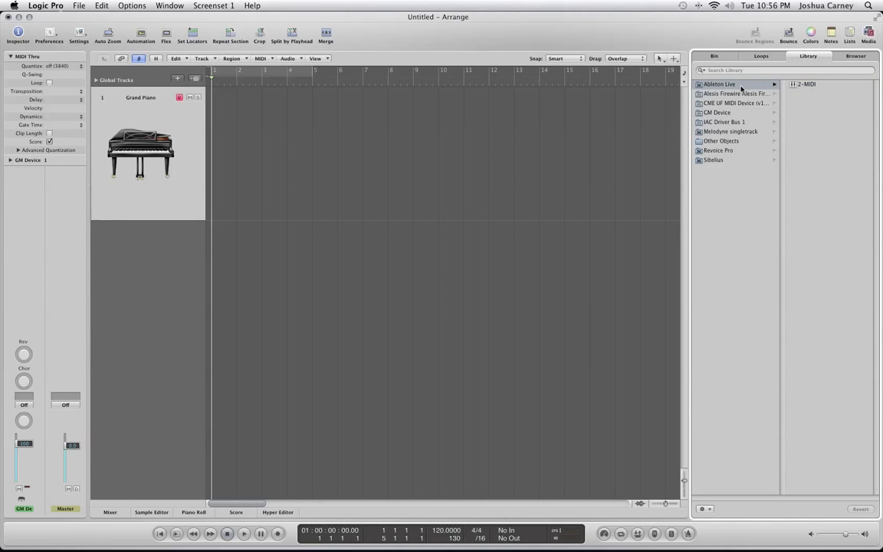
pyautogui.click(821, 86)
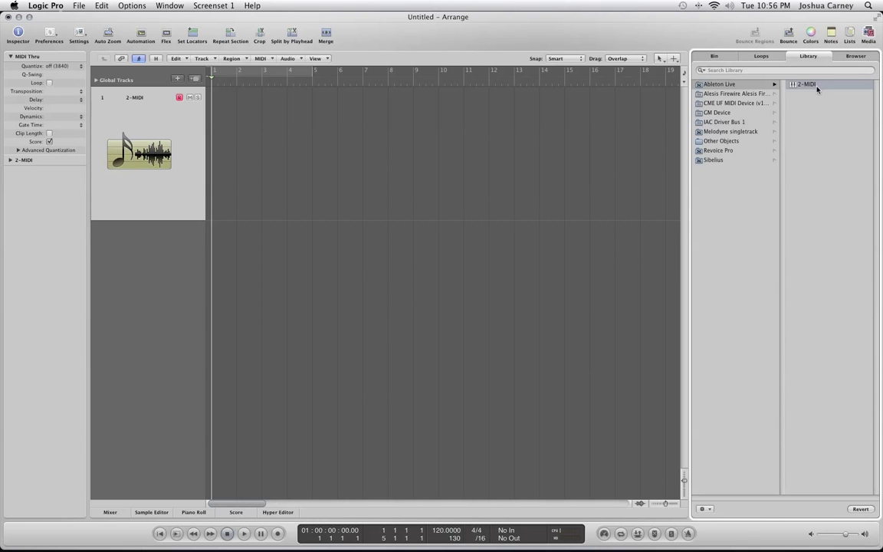
# Switch to Ableton Live and load the Operator synth pad preset Pad-Morphing-Glass onto the 2 MIDI track
pyautogui.moveTo(453, 541)
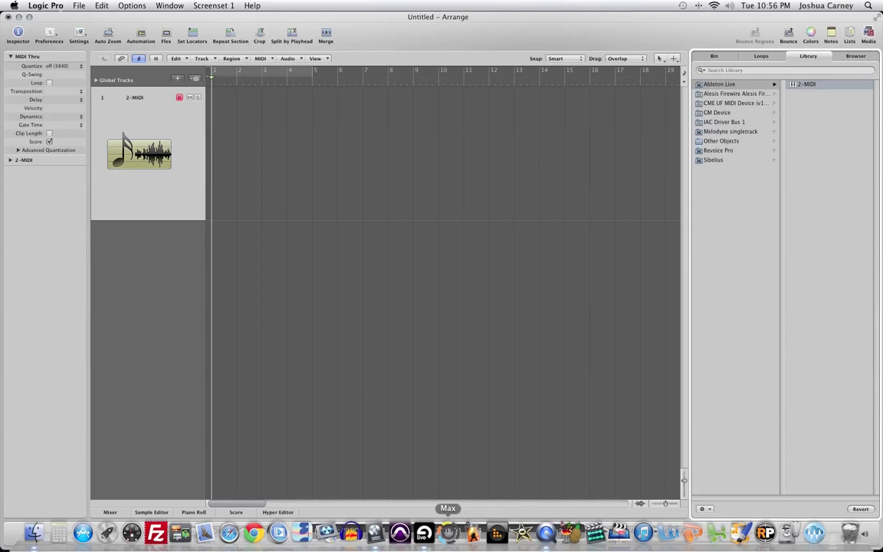
pyautogui.click(424, 532)
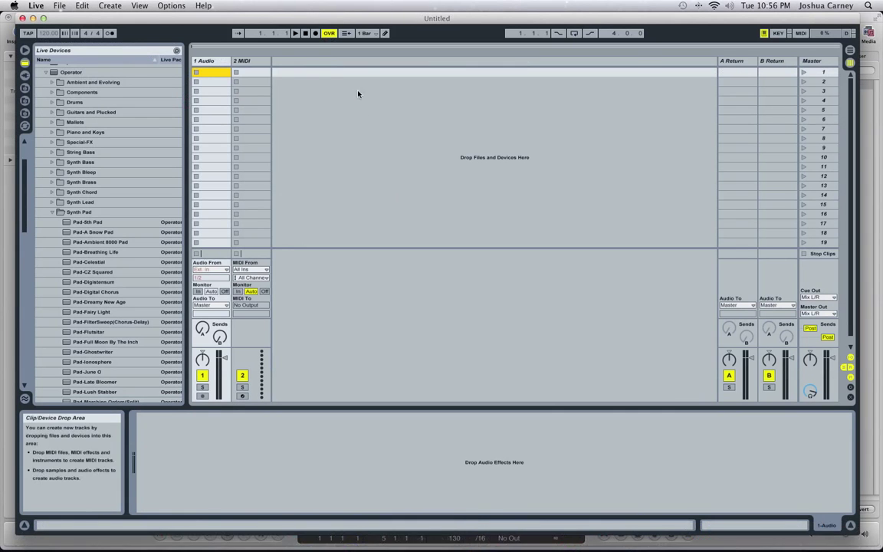
pyautogui.click(237, 63)
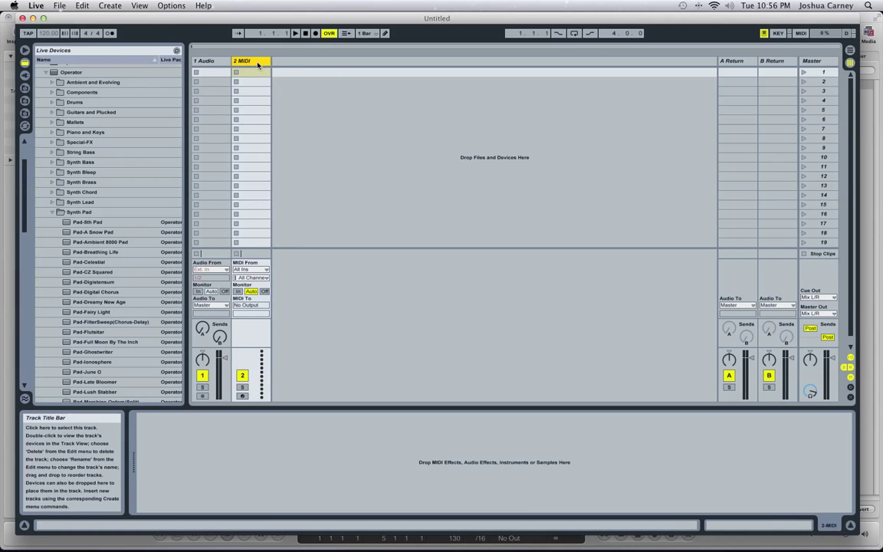
pyautogui.press('super+Tab')
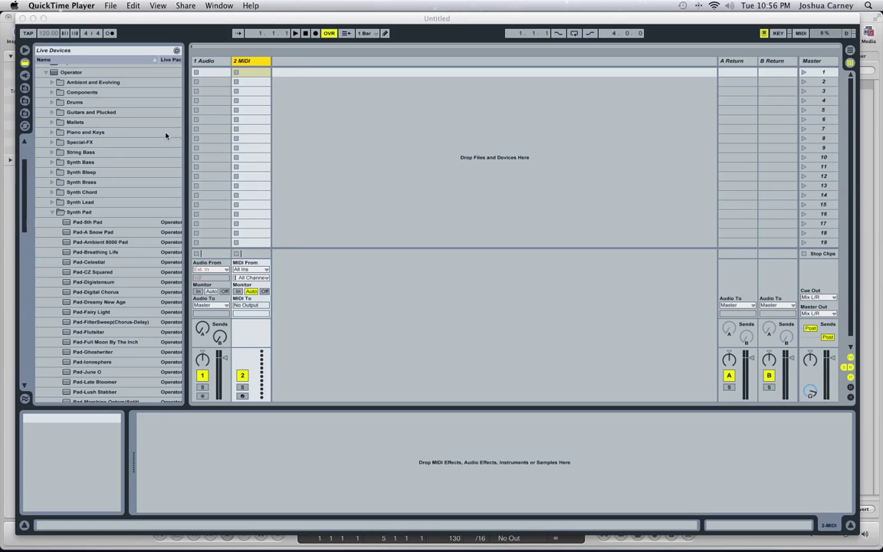
pyautogui.scroll(3, 77, 92)
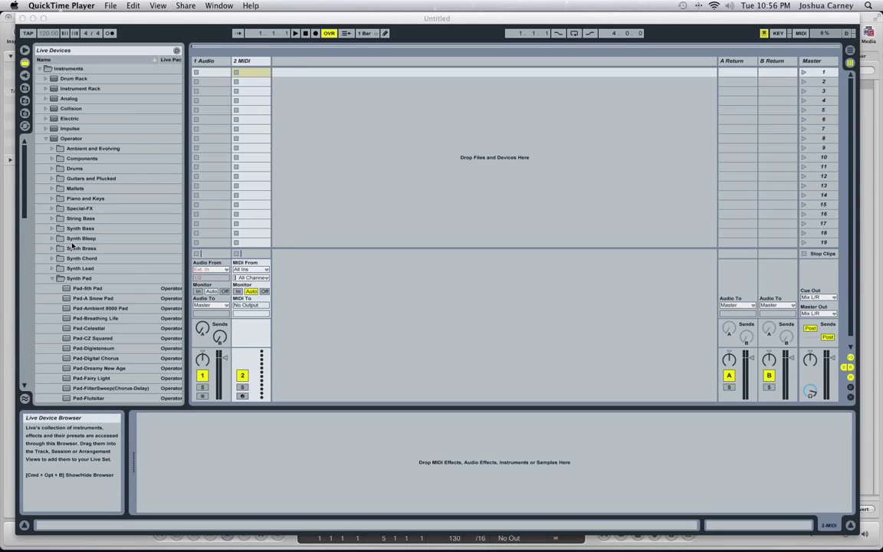
pyautogui.scroll(-5, 73, 222)
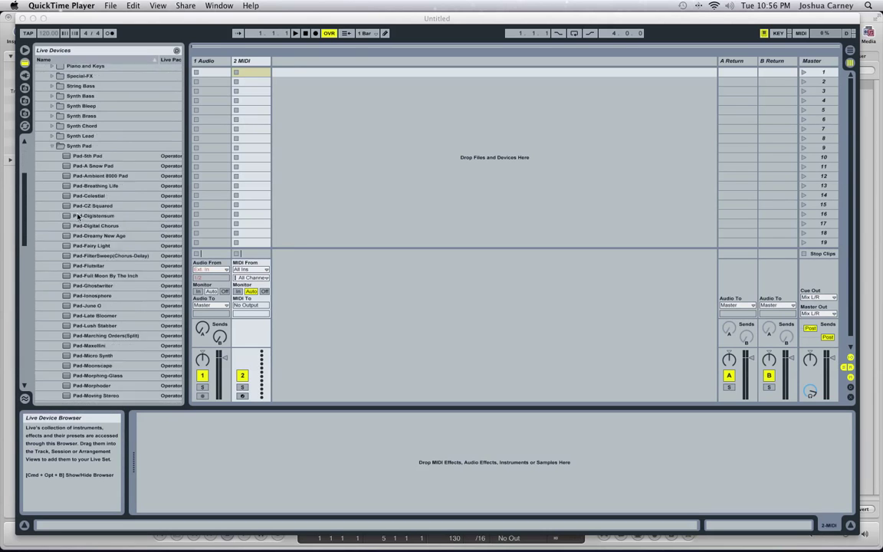
pyautogui.scroll(-2, 115, 311)
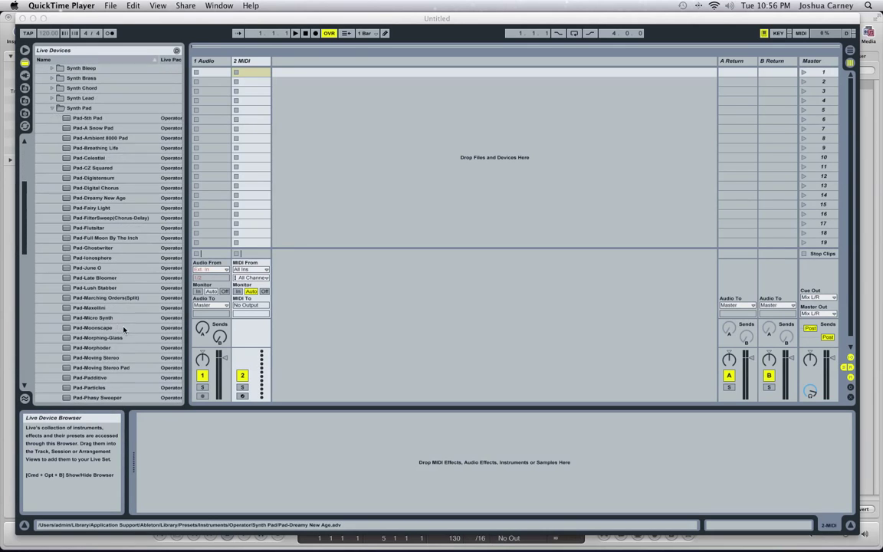
pyautogui.click(96, 337)
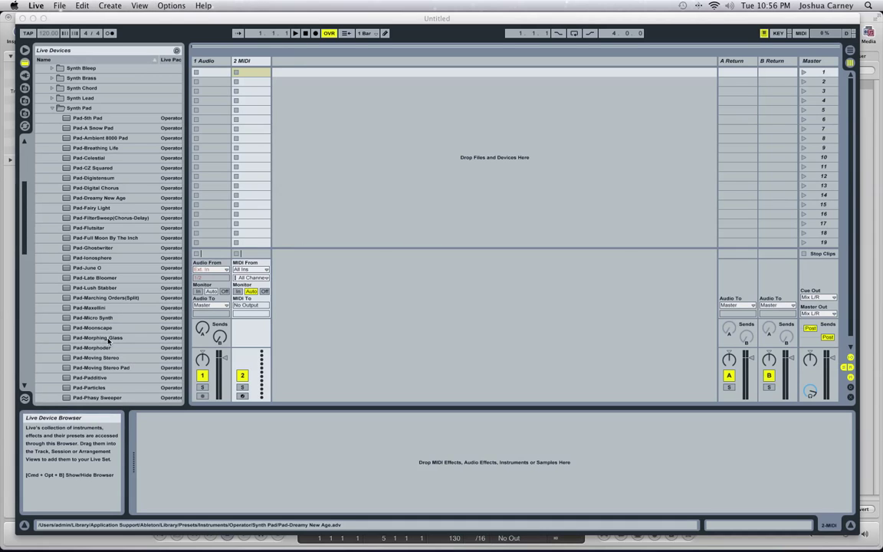
pyautogui.click(115, 297)
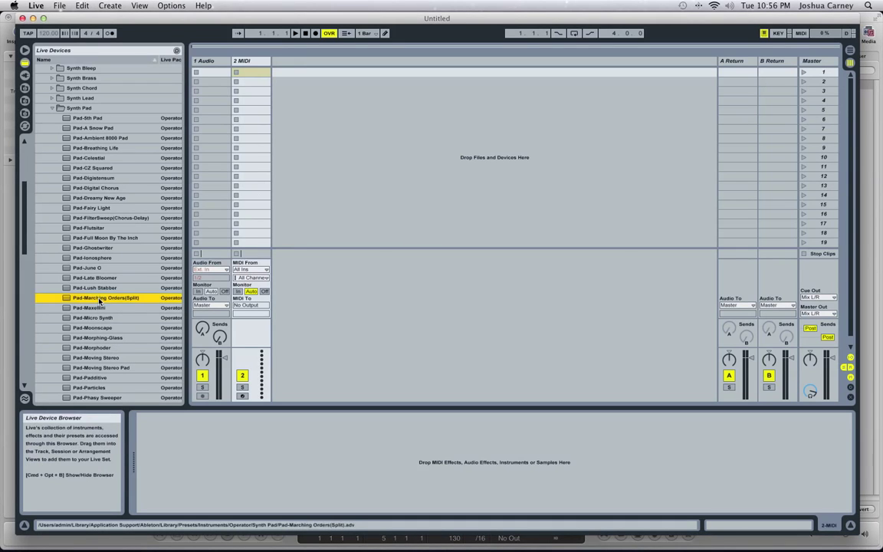
pyautogui.click(102, 339)
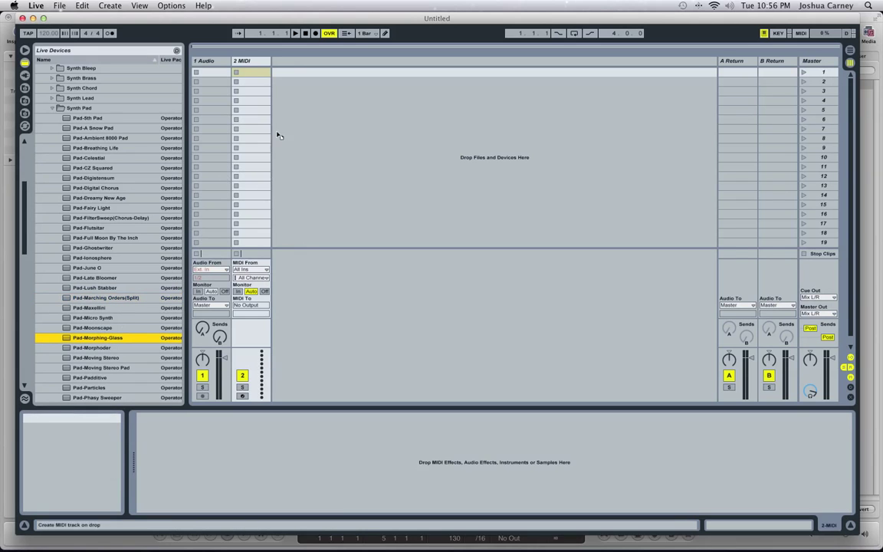
pyautogui.moveTo(102, 340); pyautogui.dragTo(252, 65)
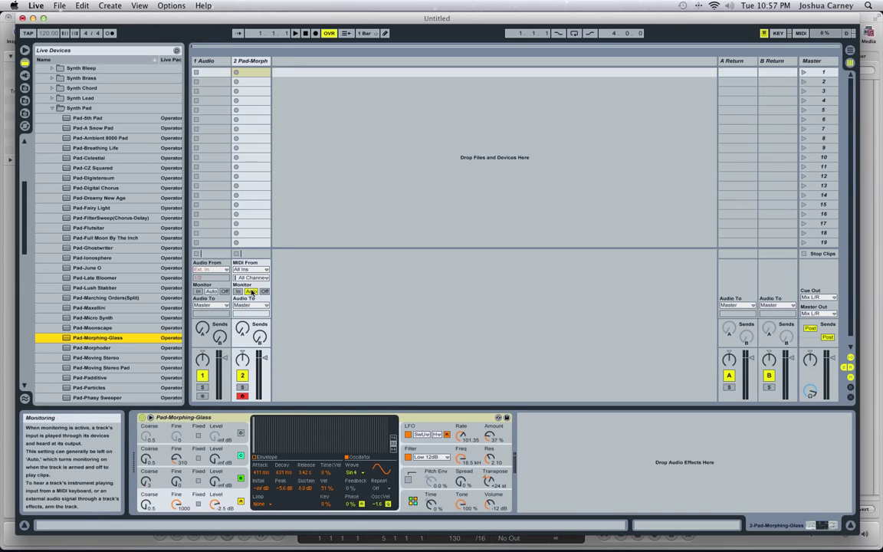
# Route the Pad-Morphing-Glass track's audio output to ReWire Out on Bus 3/4
pyautogui.click(851, 358)
pyautogui.click(850, 358)
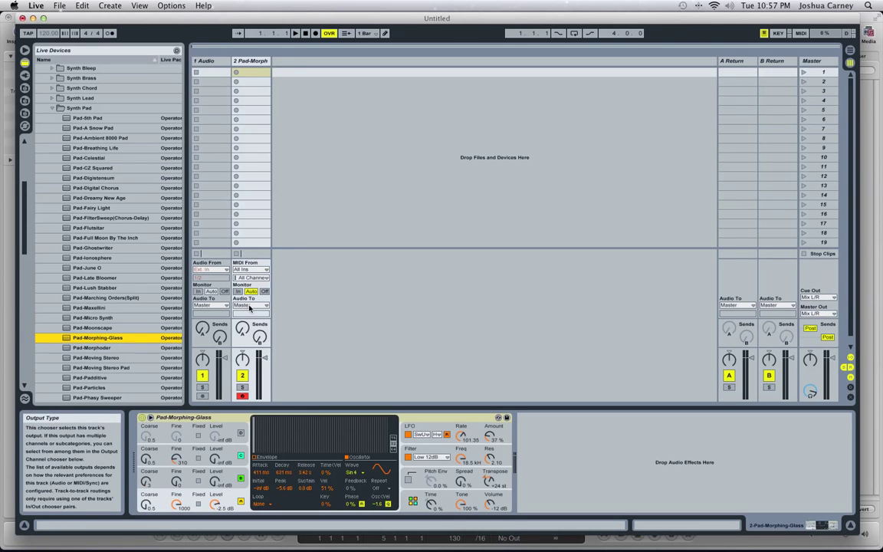
pyautogui.click(249, 306)
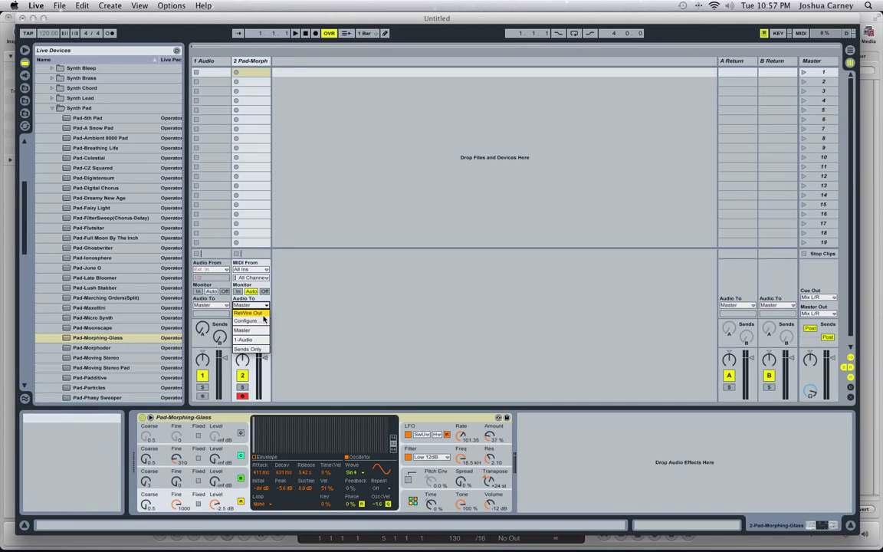
pyautogui.click(260, 313)
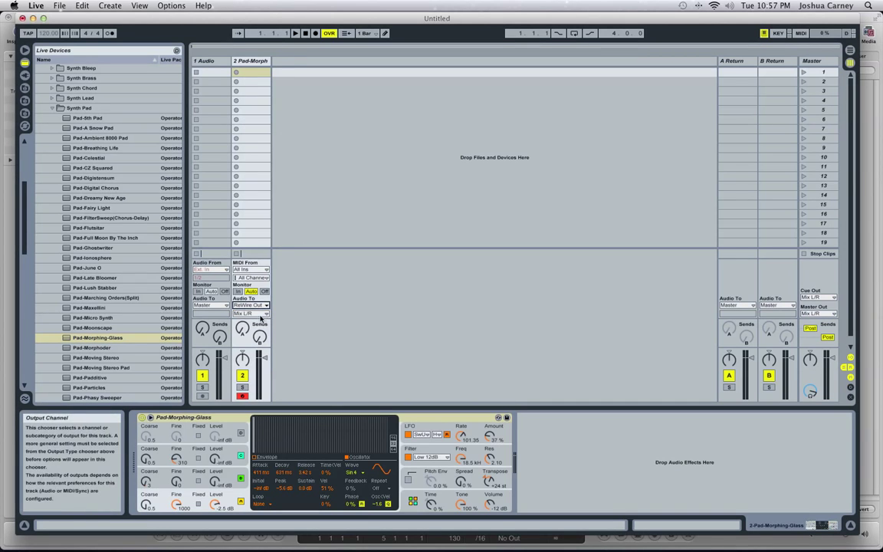
pyautogui.click(261, 315)
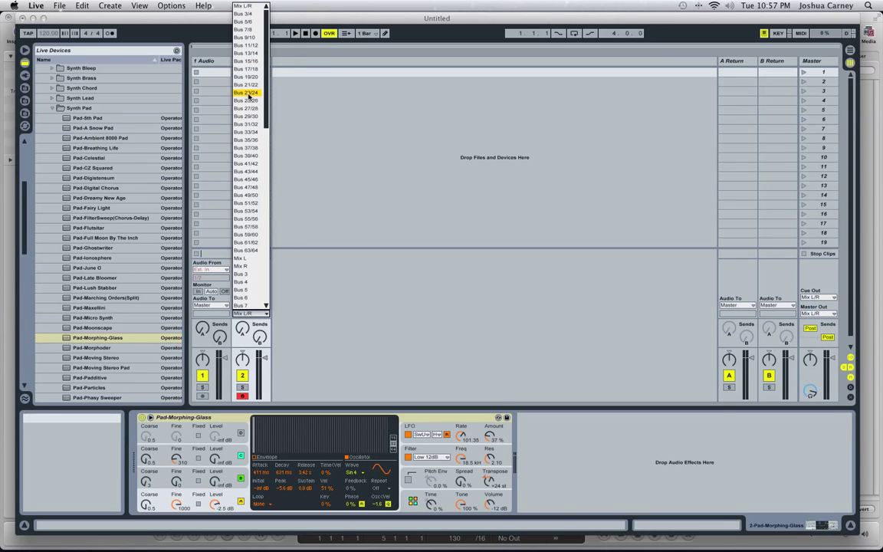
pyautogui.click(244, 14)
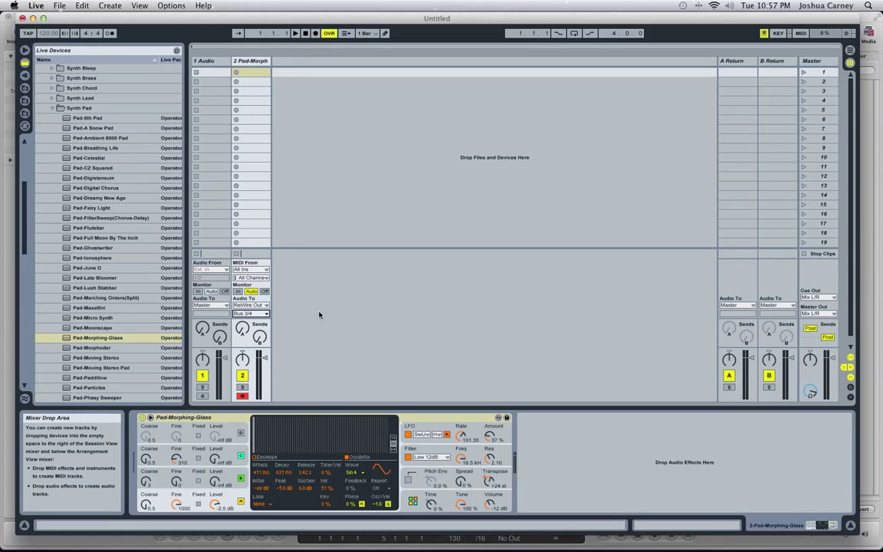
# Look over the ReWire output buses available to the Pad-Morphing-Glass track and view the set in the Arrangement view
pyautogui.click(250, 313)
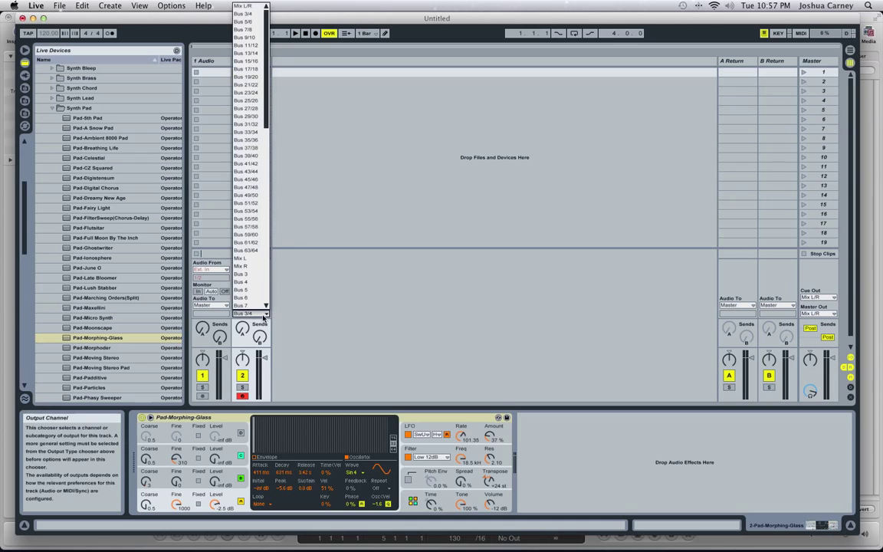
pyautogui.click(325, 290)
pyautogui.click(251, 313)
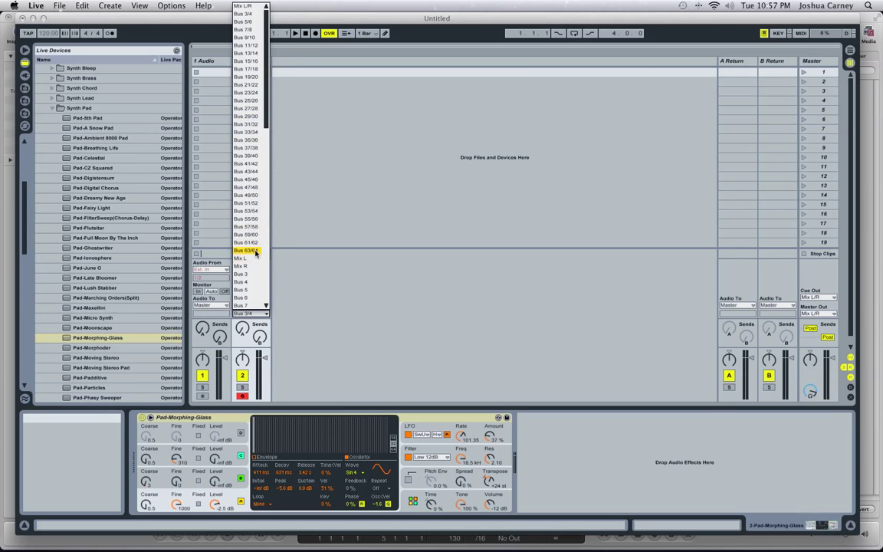
pyautogui.click(332, 308)
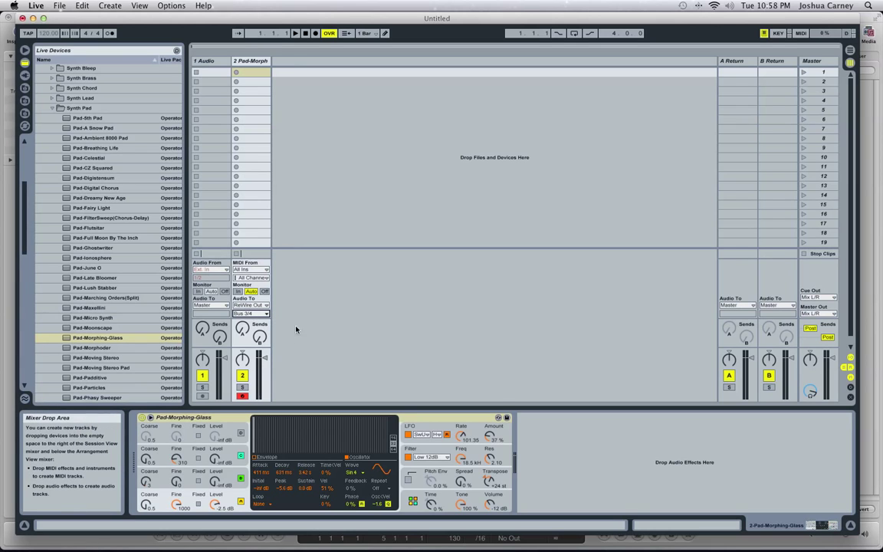
pyautogui.click(851, 51)
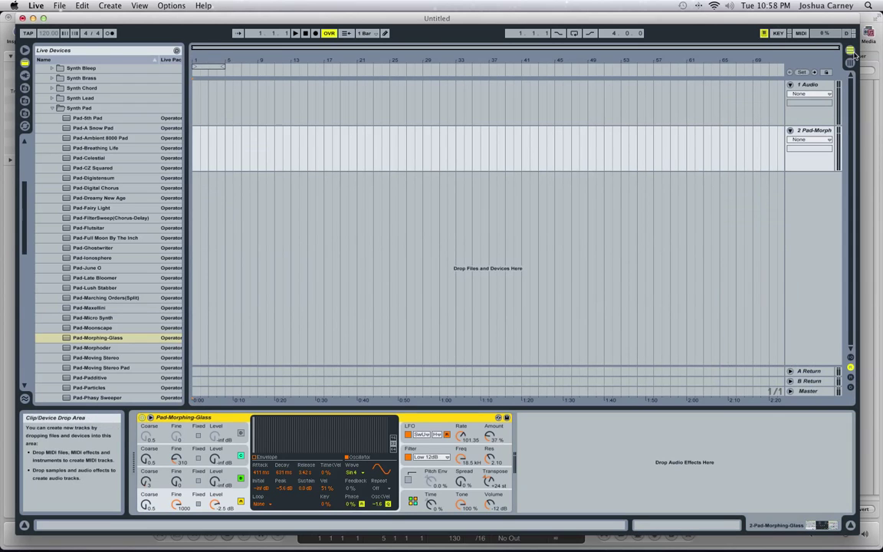
pyautogui.click(851, 67)
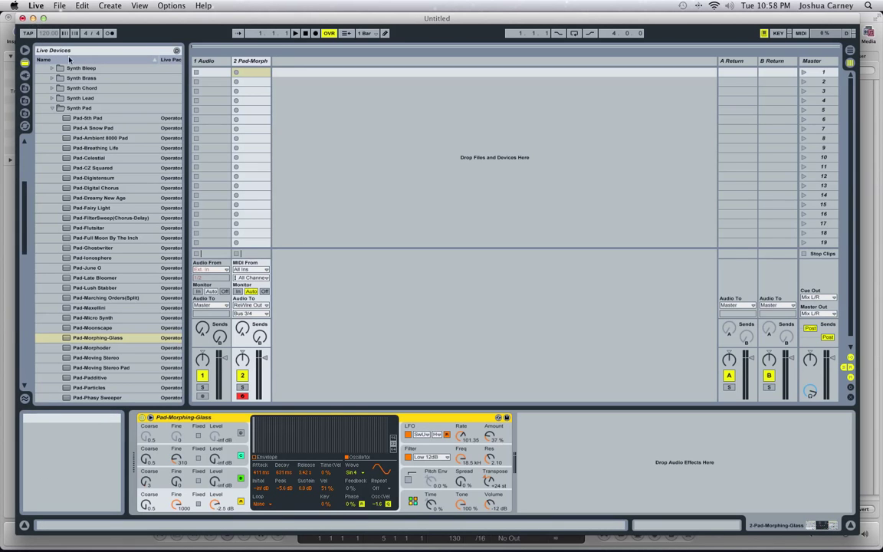
# Minimize the Live set and, in Logic Pro, select Ableton Live's 2-Pad-Morphing-Glass channel for the external MIDI track
pyautogui.click(32, 18)
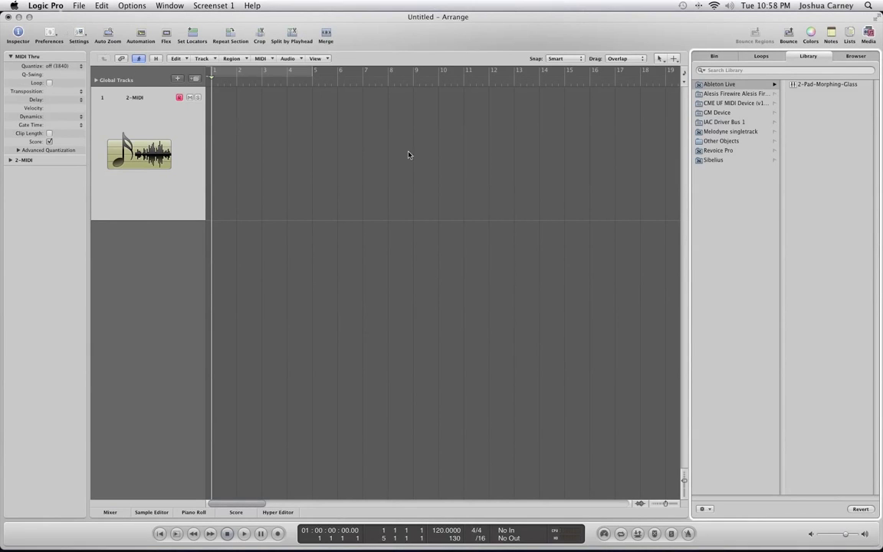
pyautogui.click(826, 85)
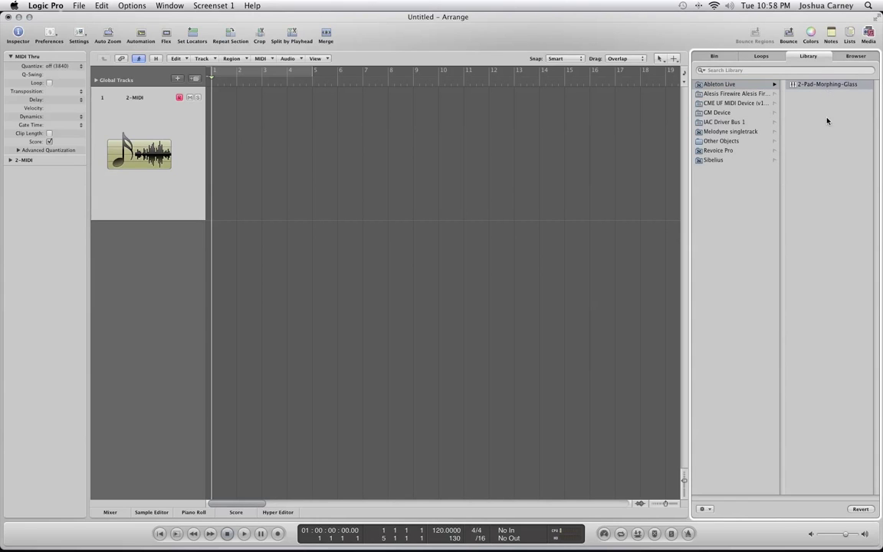
pyautogui.doubleClick(131, 98)
pyautogui.press('Return')
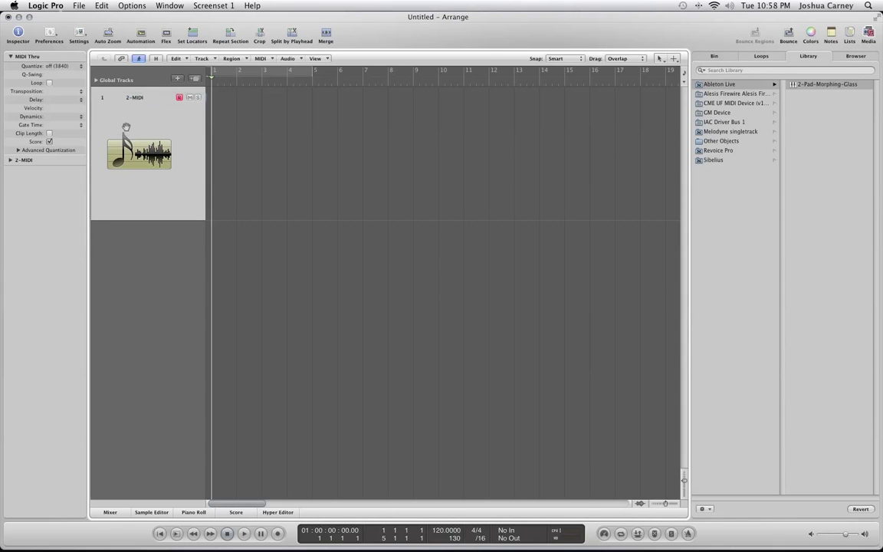
pyautogui.click(740, 93)
pyautogui.click(738, 84)
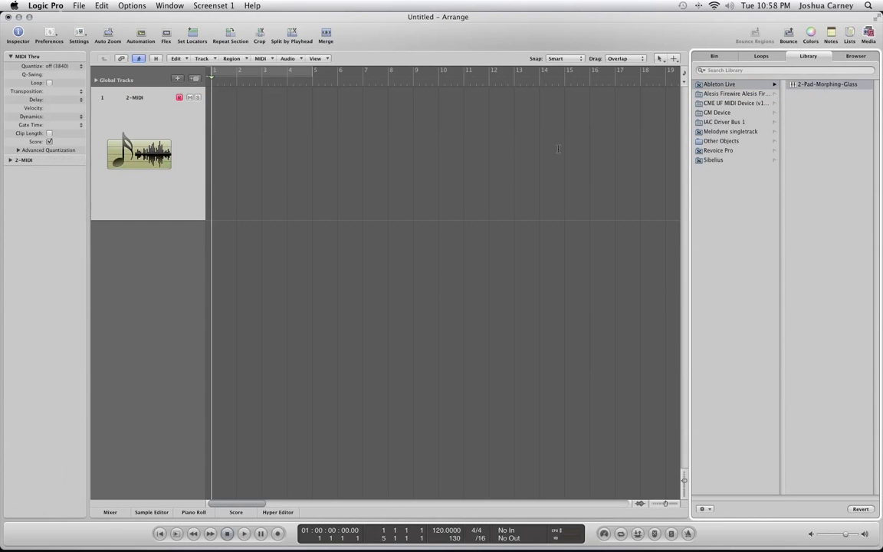
# Rename the external MIDI track as Morphing Glass
pyautogui.doubleClick(132, 96)
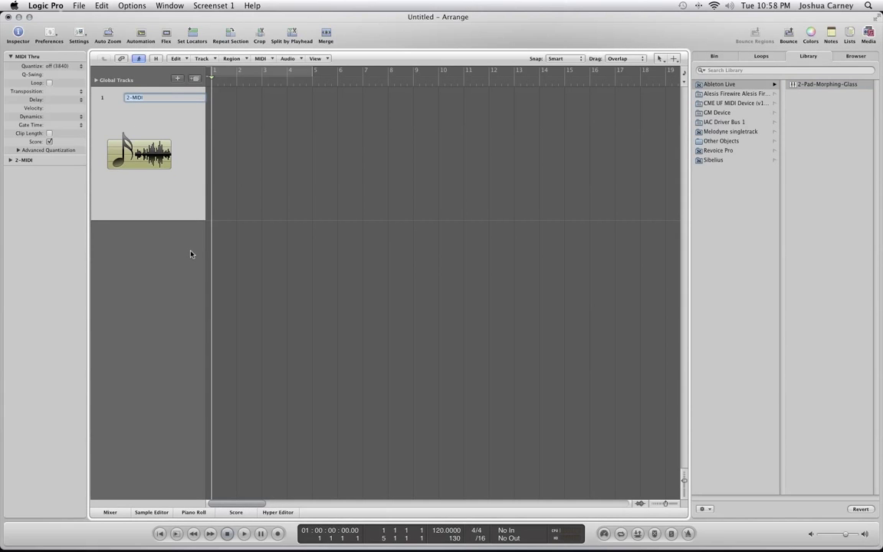
pyautogui.write('Mi')
pyautogui.write('rphing Glass')
pyautogui.press('Return')
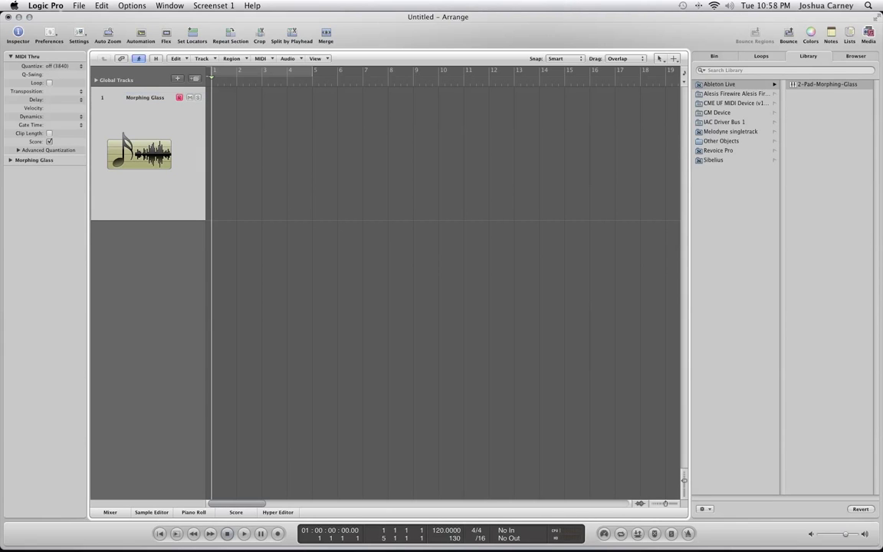
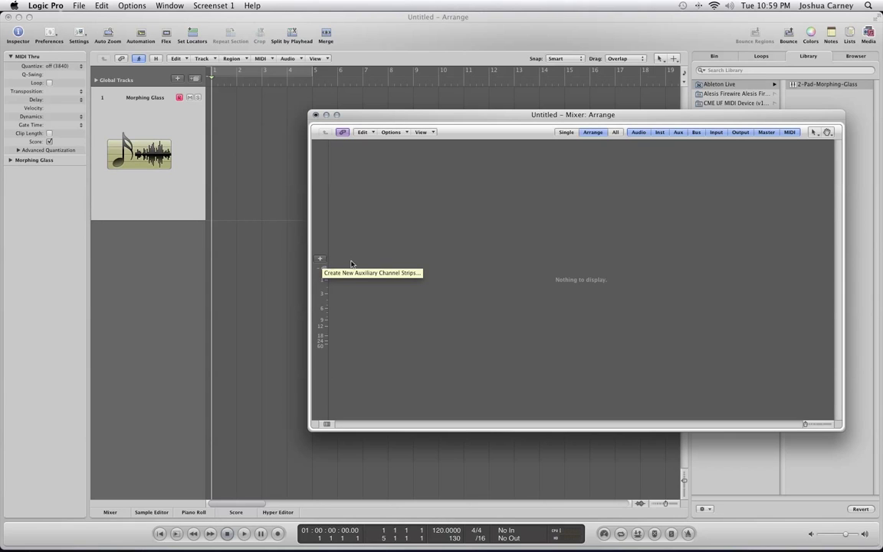
# Create one stereo auxiliary channel strip with Ableton Live's RW:Bus 03/04 as input and Output 1-2 as output
pyautogui.click(320, 260)
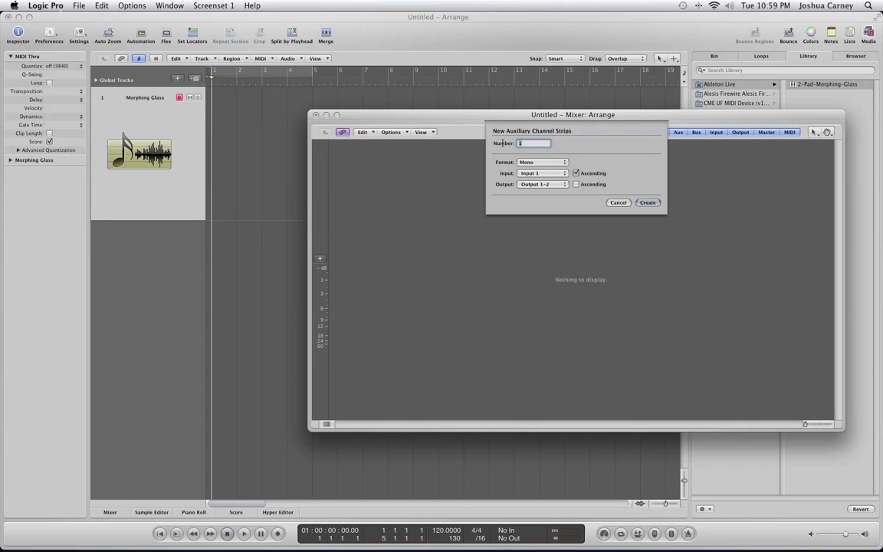
pyautogui.click(540, 163)
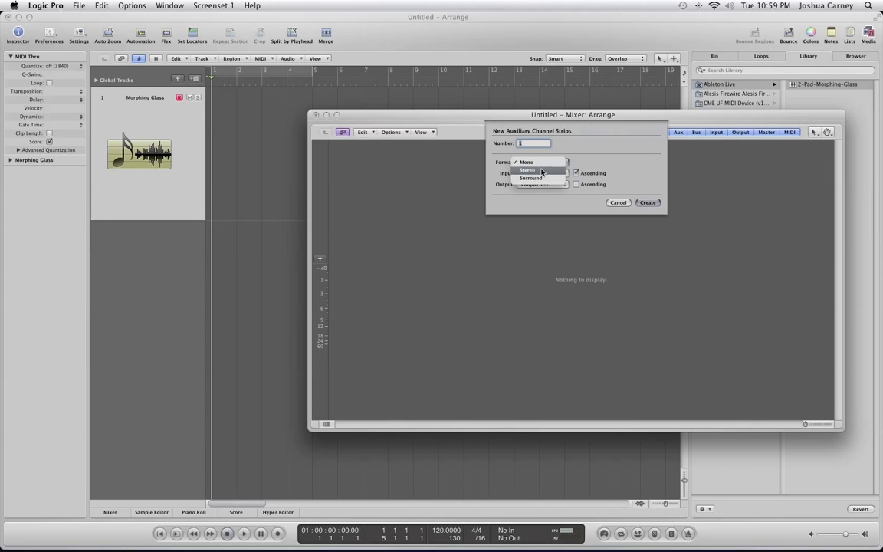
pyautogui.click(529, 170)
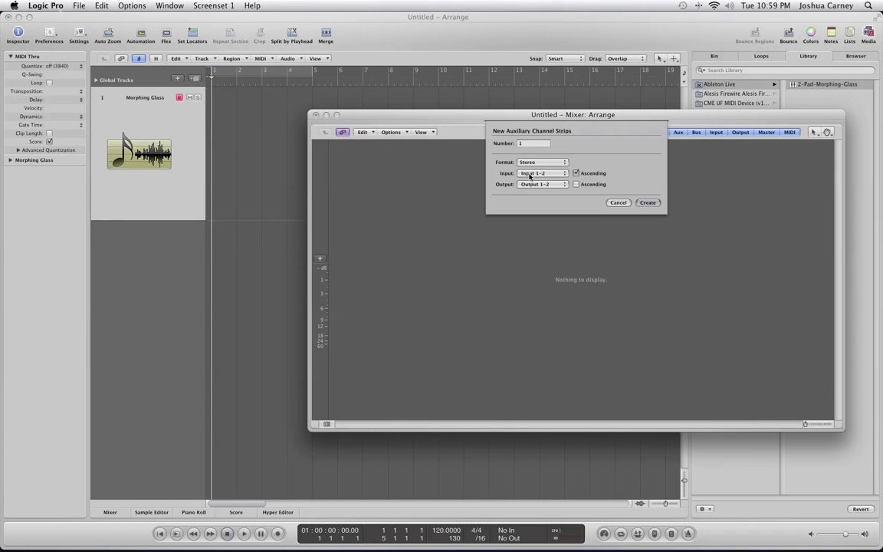
pyautogui.click(529, 175)
pyautogui.moveTo(559, 204)
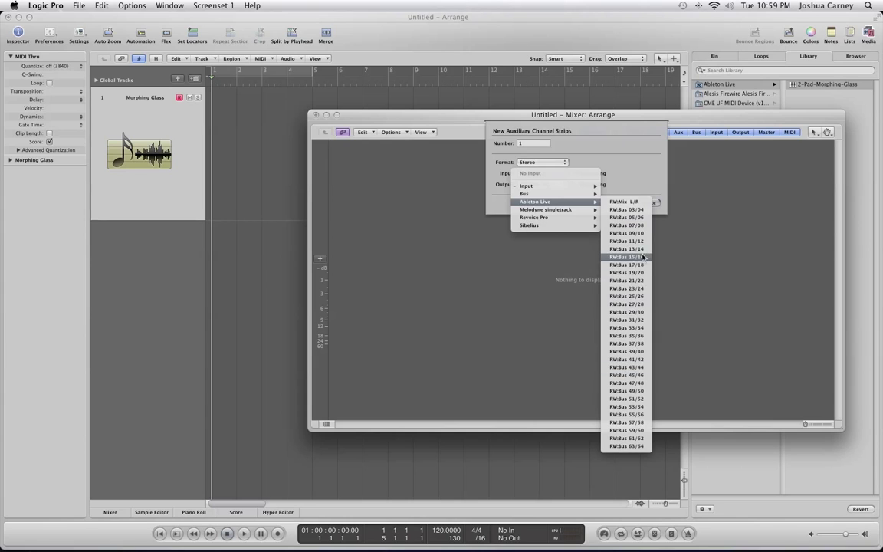
pyautogui.click(645, 213)
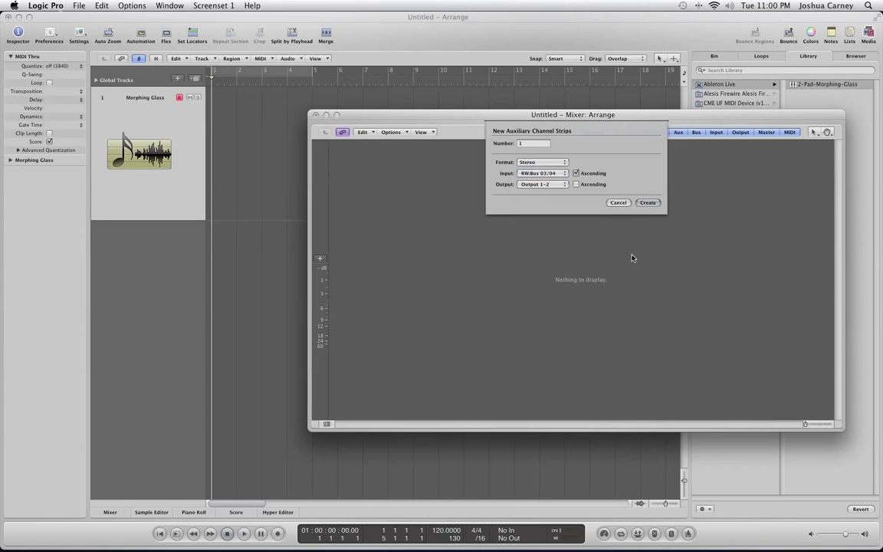
pyautogui.click(647, 204)
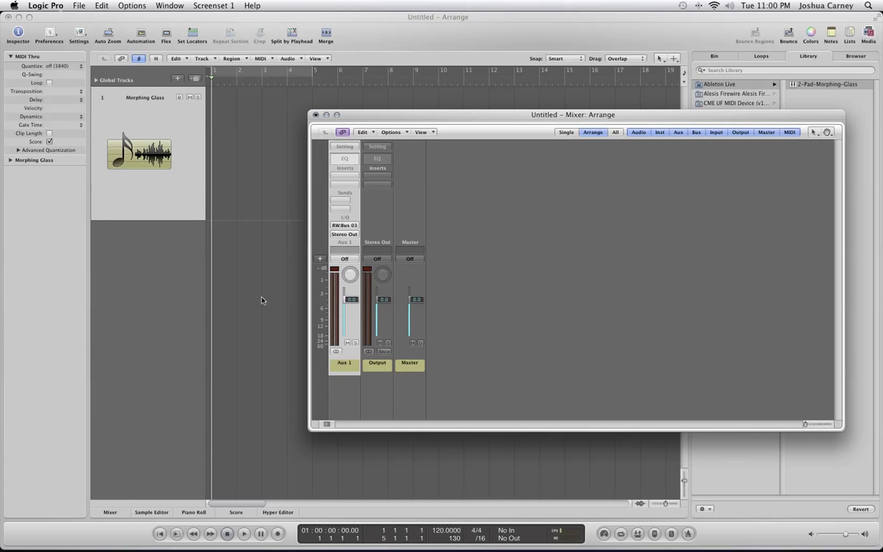
pyautogui.click(455, 276)
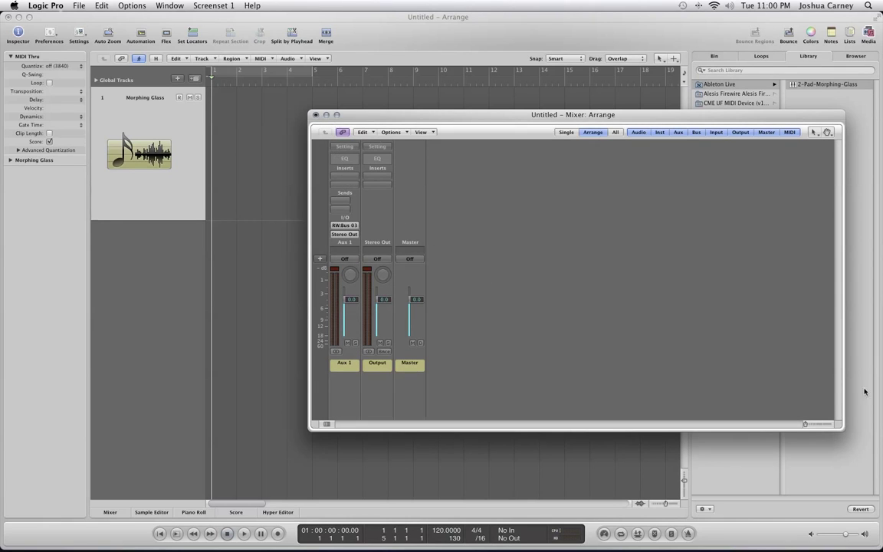
# Close the floating mixer window and show the mixer docked beneath the Arrange area instead
pyautogui.press('super+w')
pyautogui.press('super+2')
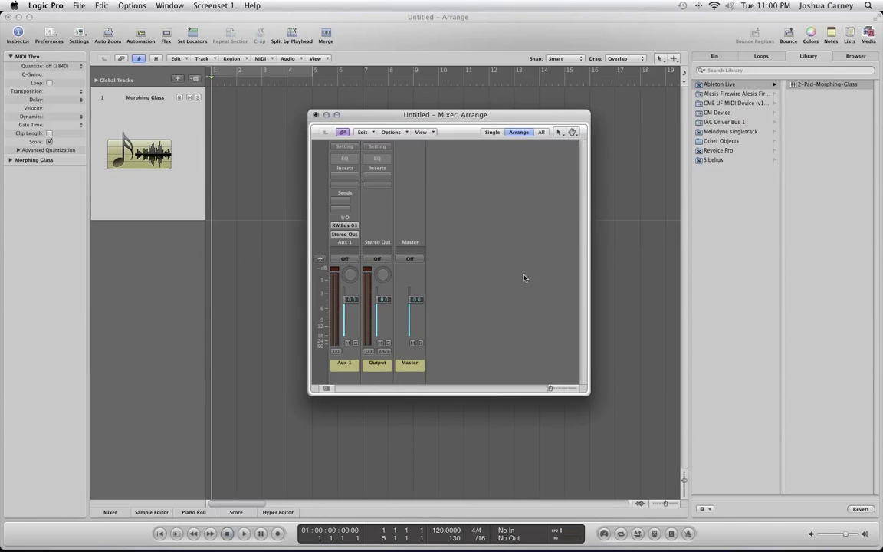
pyautogui.click(315, 115)
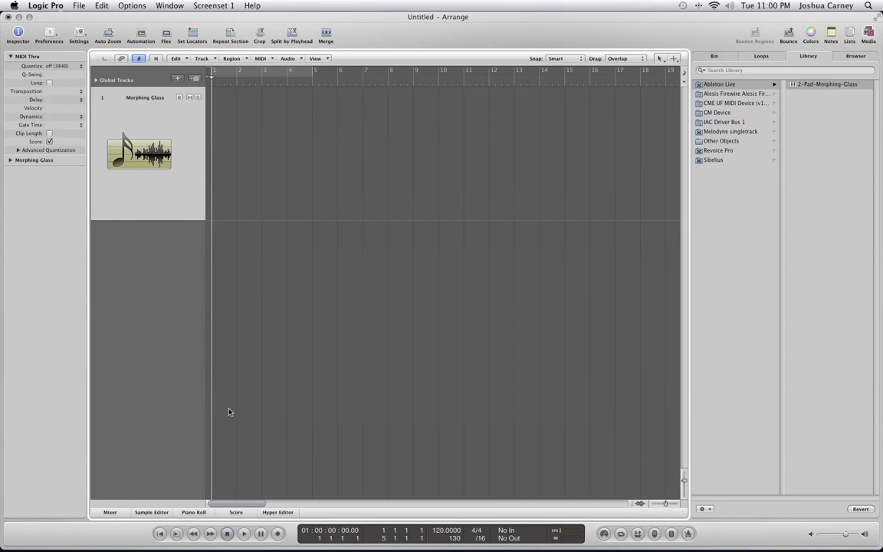
pyautogui.press('ctrl+super+Escape')
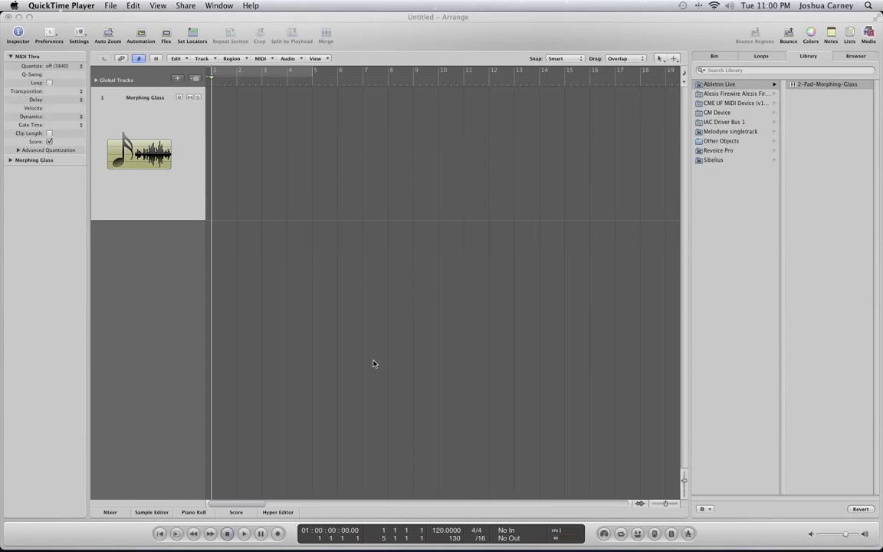
pyautogui.click(276, 339)
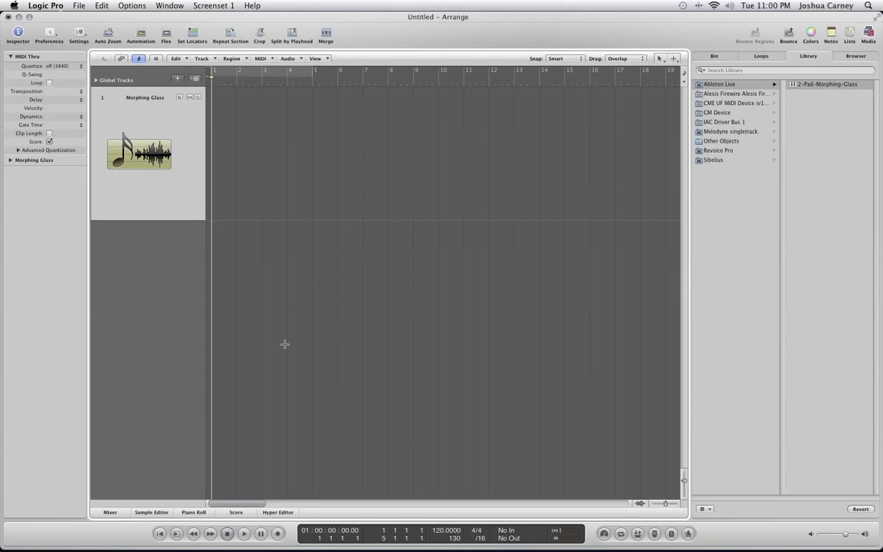
pyautogui.press('super+2')
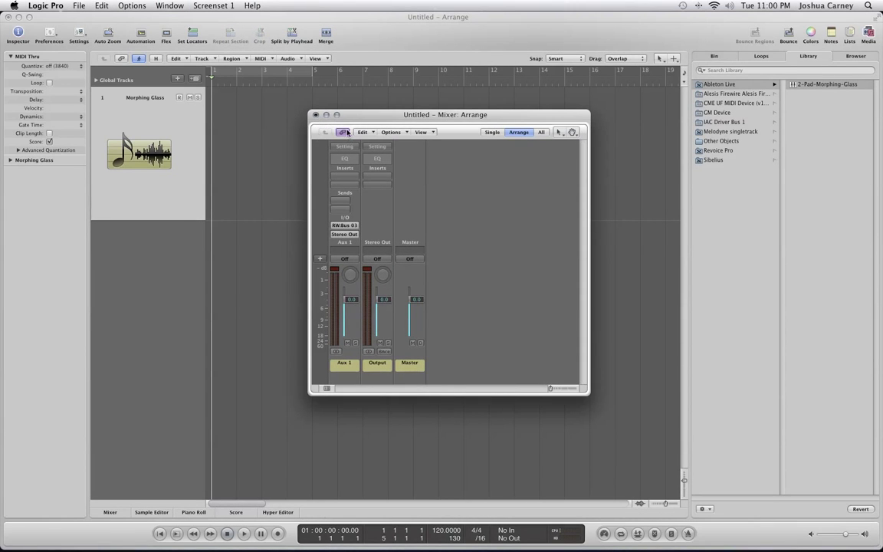
pyautogui.click(316, 117)
pyautogui.press('x')
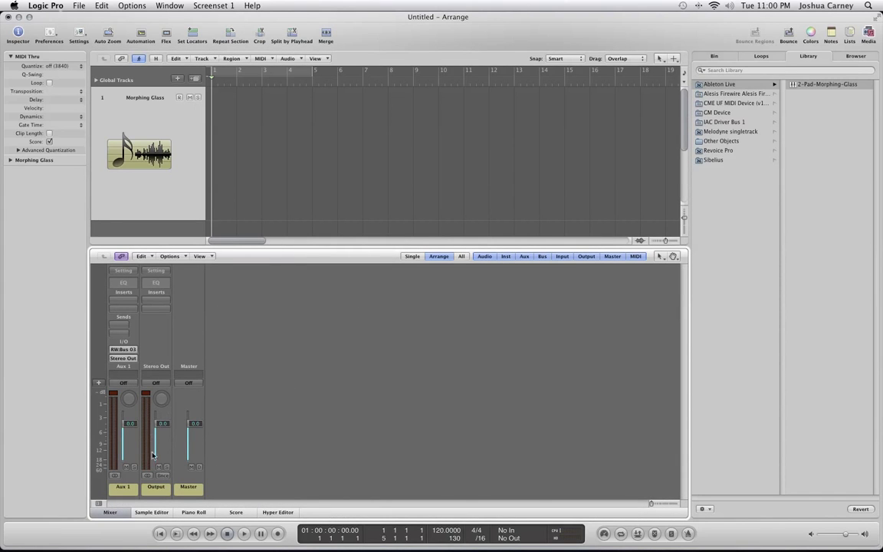
# Record-enable the Morphing Glass track, record a MIDI chord passage of about five bars, and reset the mixer's clip indicators
pyautogui.click(180, 98)
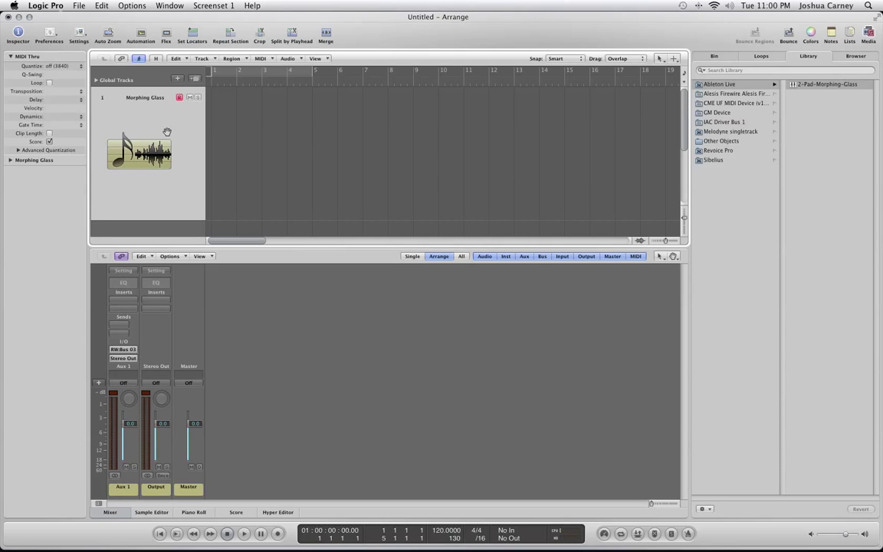
pyautogui.press('r')
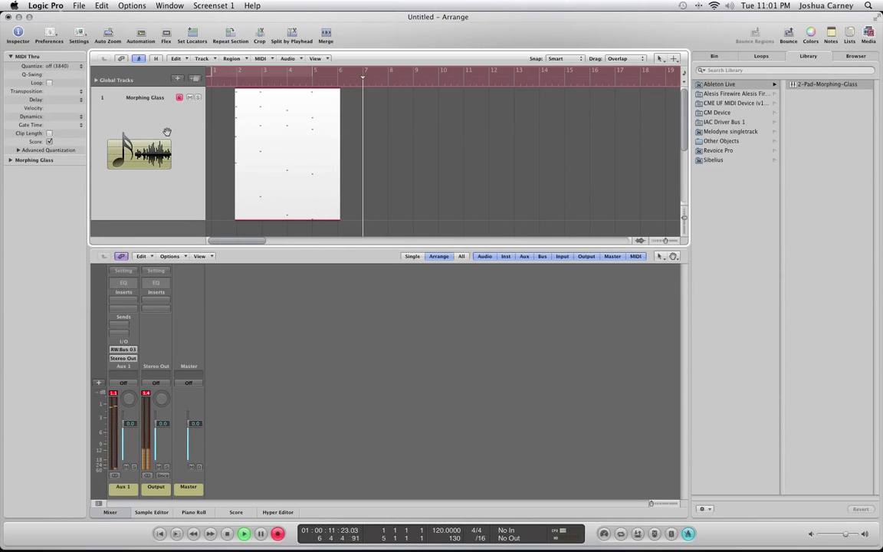
pyautogui.press('space')
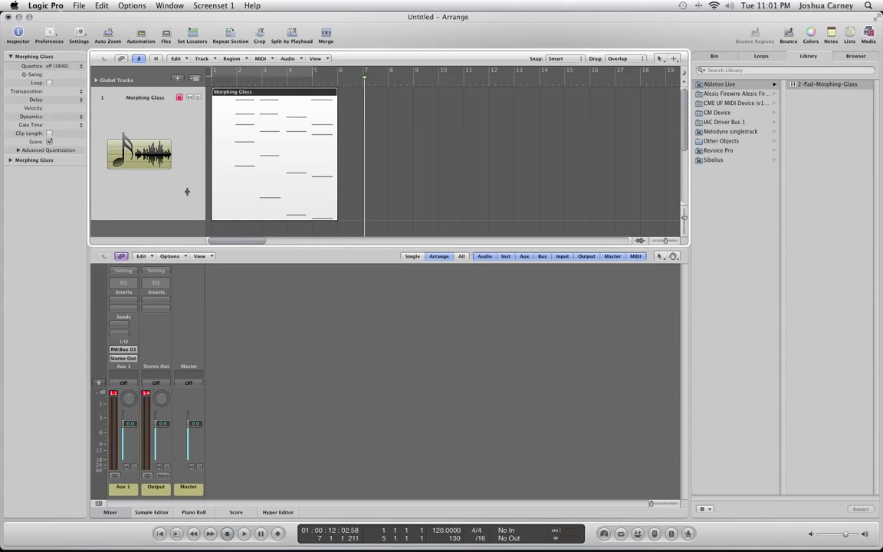
pyautogui.click(146, 394)
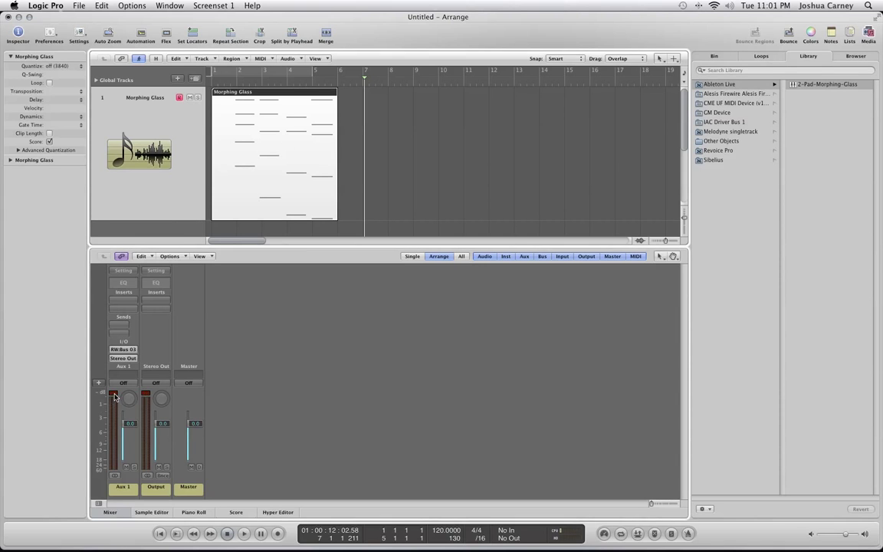
# Switch to Ableton Live to look over the Pad-Morphing-Glass track's device and ReWire routing, and minimize the Live set
pyautogui.moveTo(325, 548)
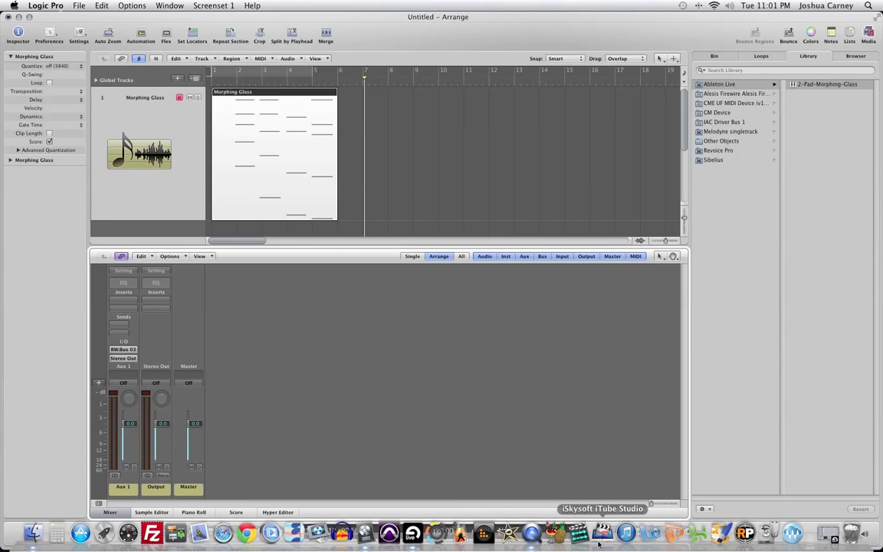
pyautogui.click(416, 543)
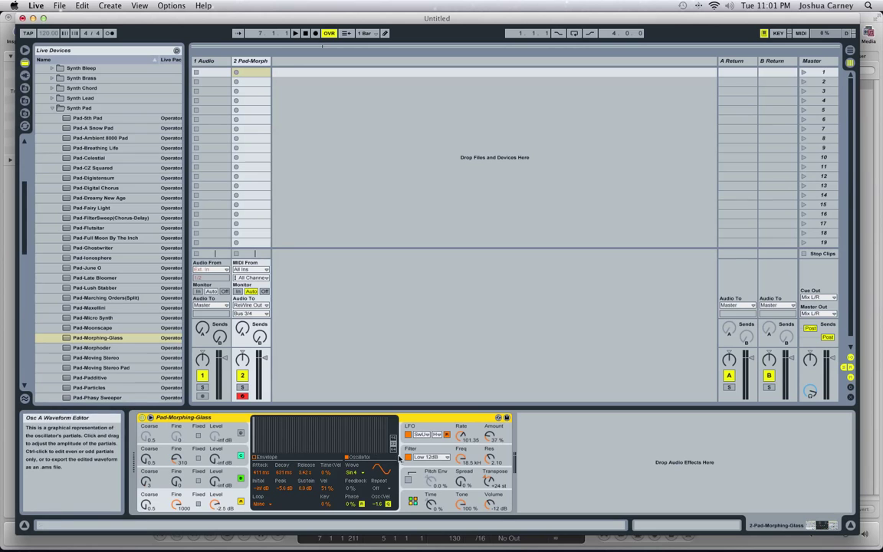
pyautogui.click(32, 18)
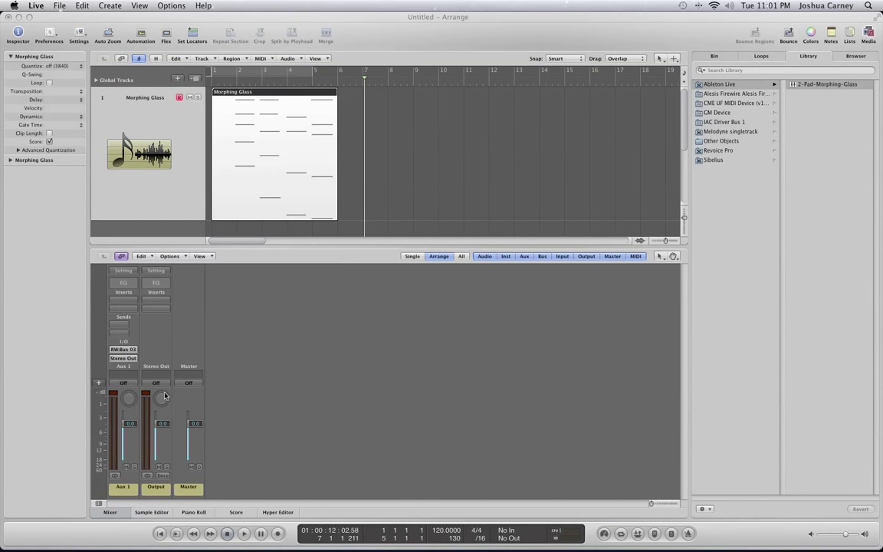